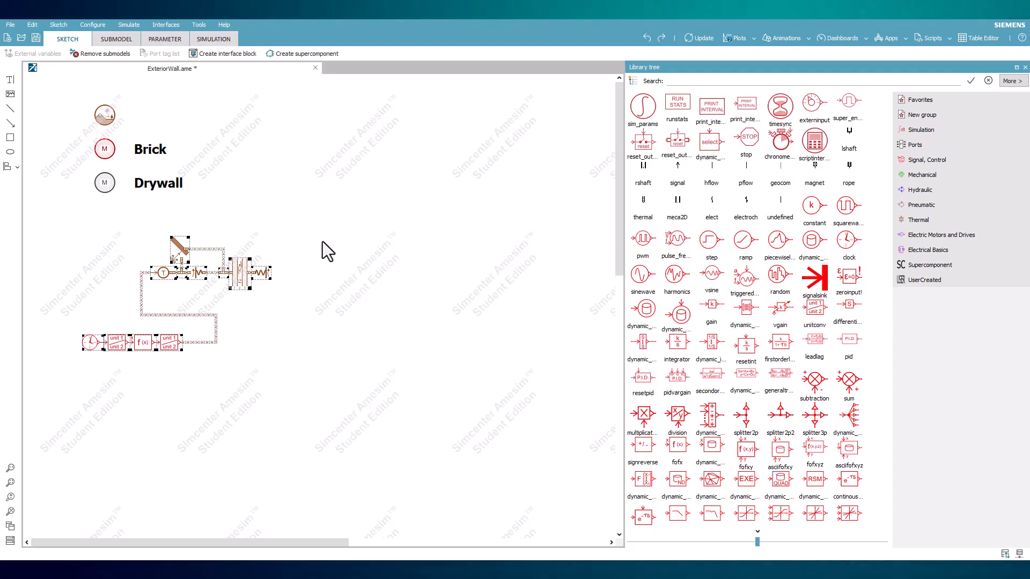
# - Duplicate the selected solar heating and wall circuit with its signal chain, placing the copy beside the original
pyautogui.hotkey('ctrl', 'c')
pyautogui.hotkey('ctrl', 'v')
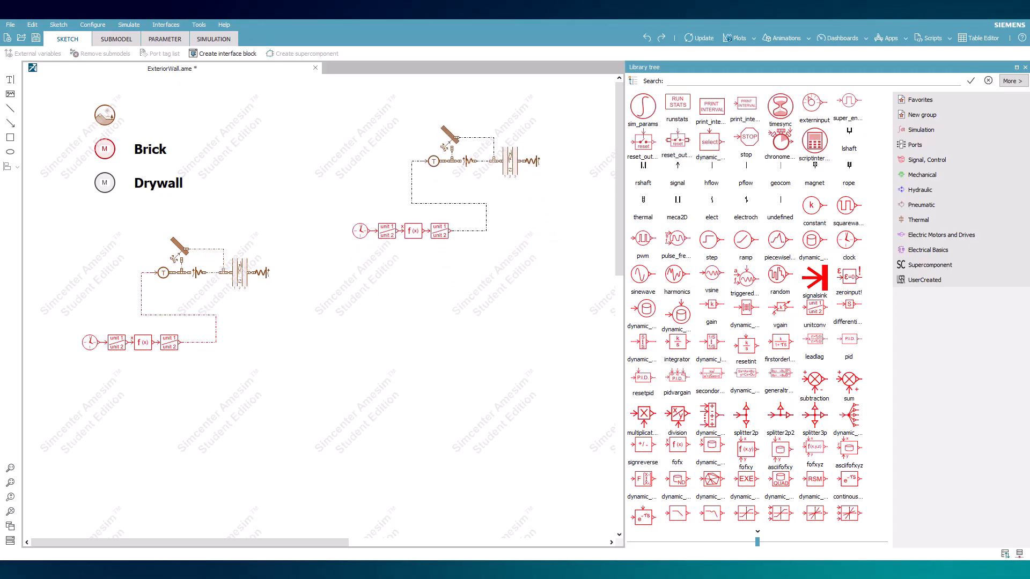
pyautogui.click(448, 166)
pyautogui.click(118, 236)
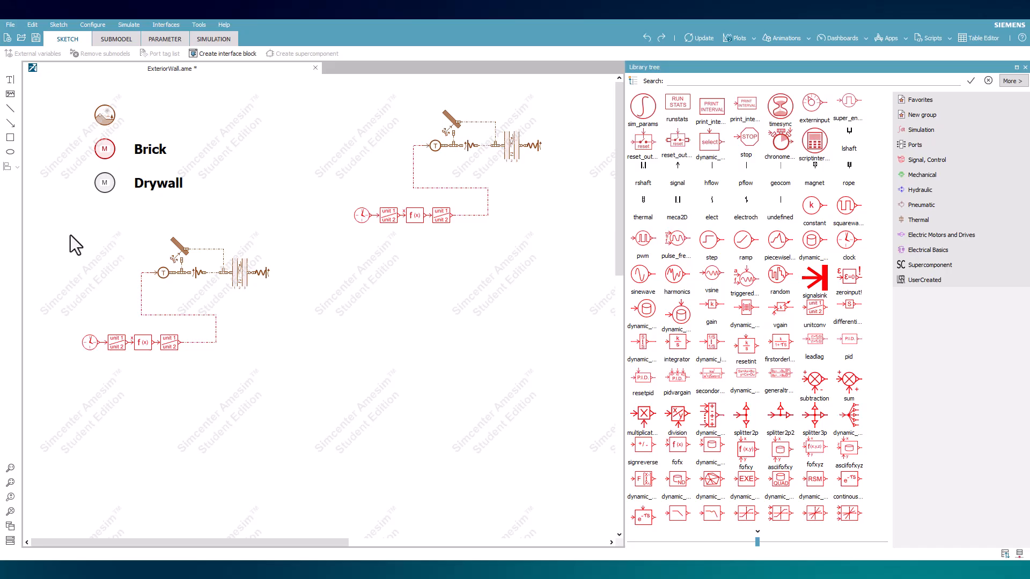
pyautogui.moveTo(70, 234); pyautogui.dragTo(273, 337)
pyautogui.moveTo(239, 280); pyautogui.dragTo(512, 292)
pyautogui.click(537, 236)
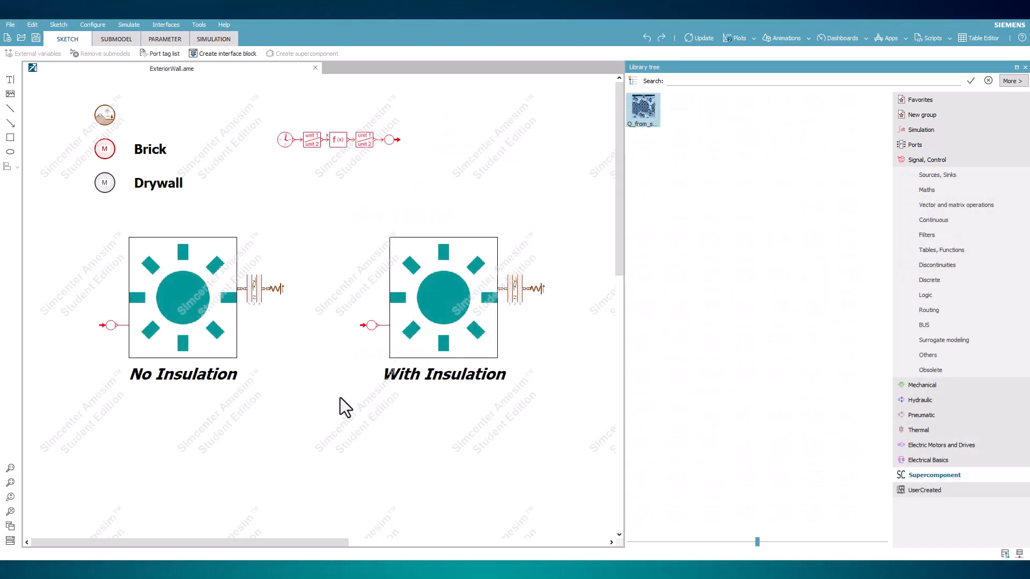
# - Examine the shared clock and function signal chain, its transmitter, and the receivers feeding both wall models
pyautogui.moveTo(270, 132); pyautogui.dragTo(412, 175)
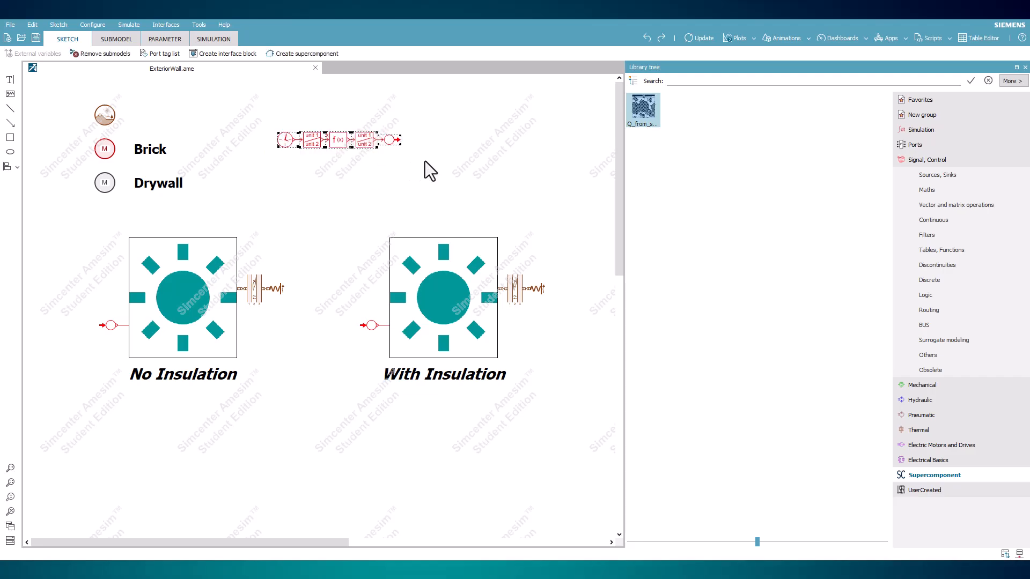
pyautogui.click(425, 161)
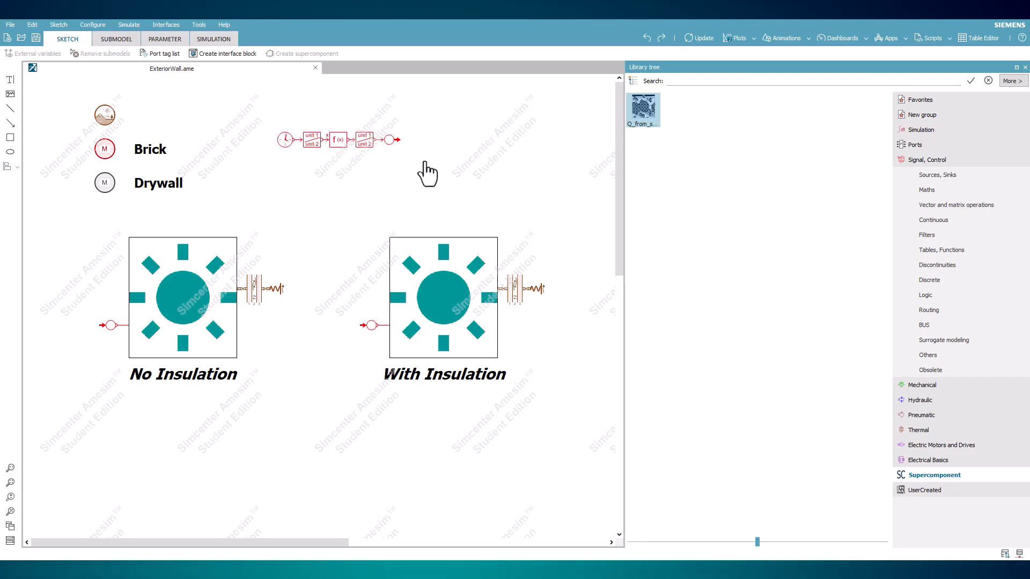
pyautogui.click(390, 141)
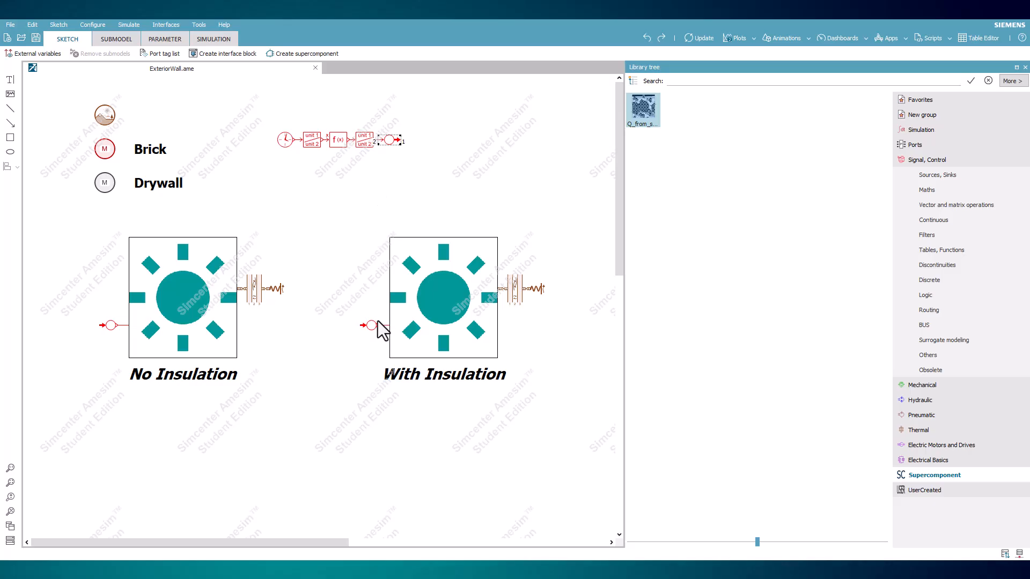
pyautogui.click(369, 253)
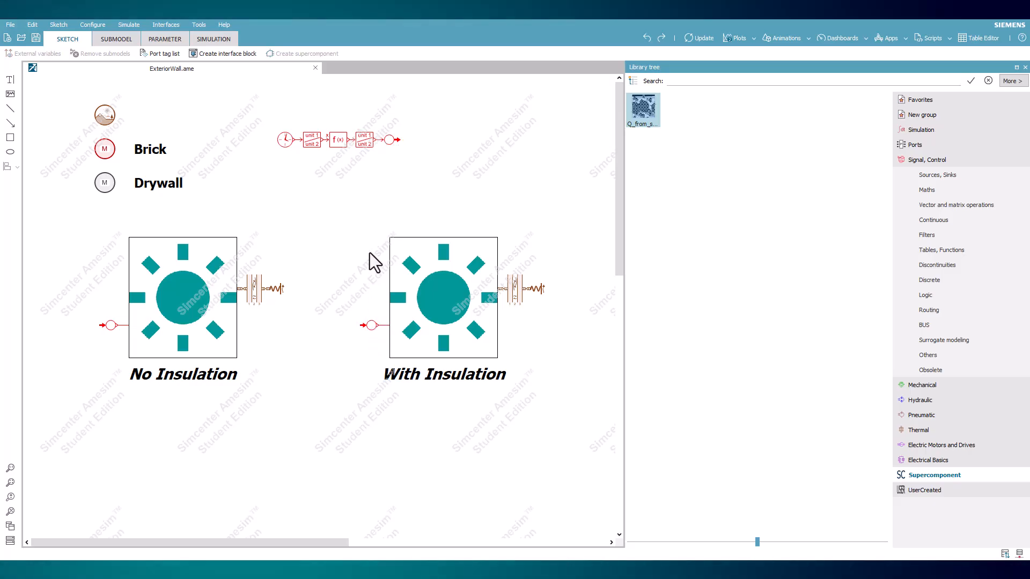
pyautogui.click(390, 140)
pyautogui.click(374, 161)
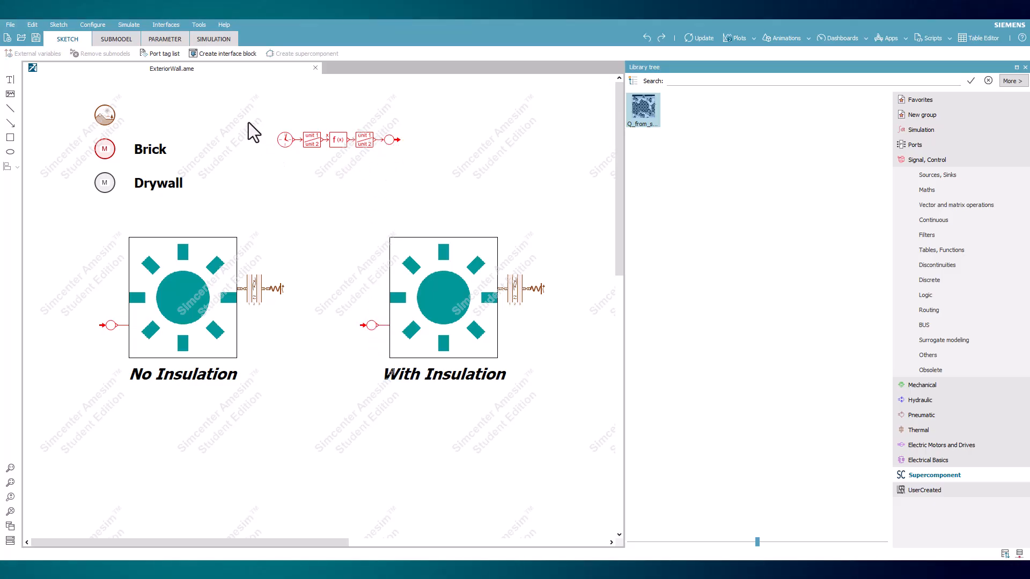
pyautogui.moveTo(249, 122); pyautogui.dragTo(428, 182)
pyautogui.click(427, 182)
pyautogui.click(111, 325)
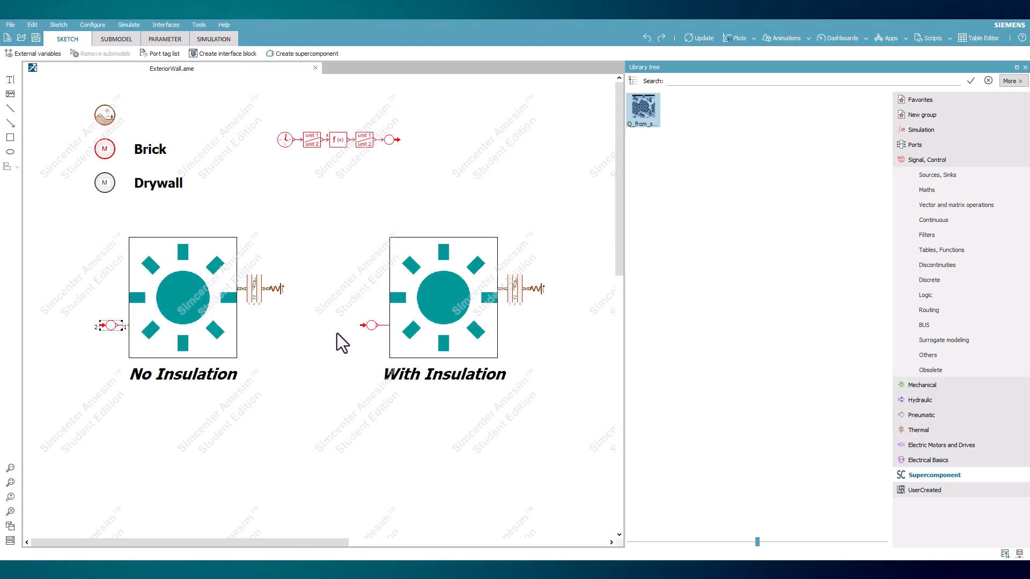
pyautogui.click(377, 335)
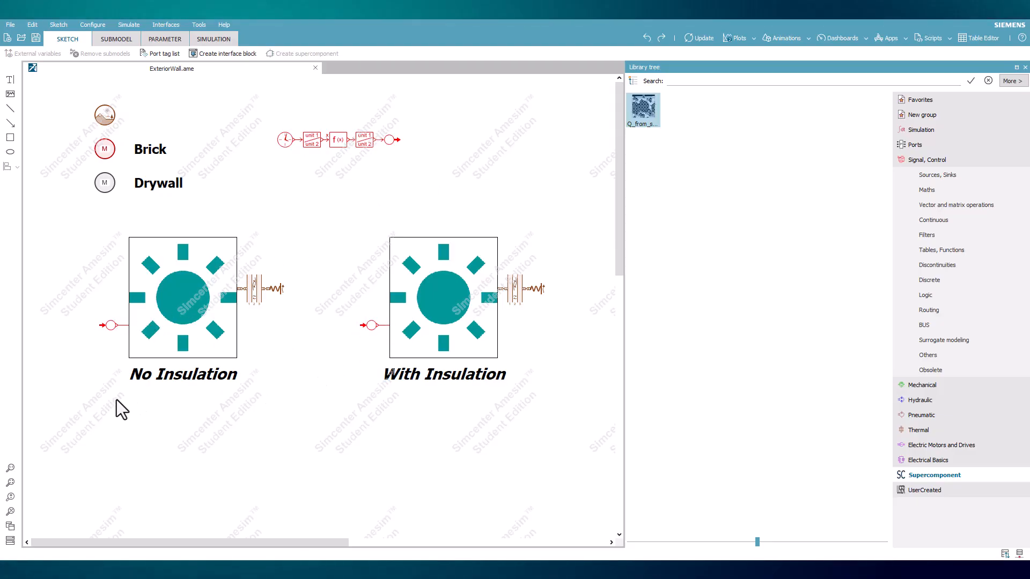
# - Compare the sun supercomponents in the No Insulation and With Insulation wall models
pyautogui.moveTo(97, 399); pyautogui.dragTo(315, 247)
pyautogui.click(329, 314)
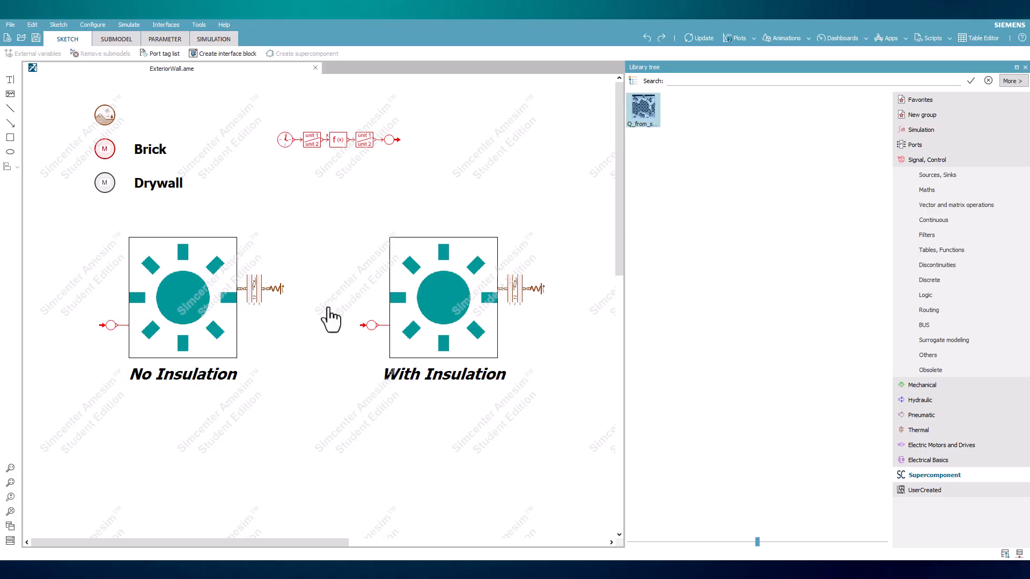
pyautogui.click(208, 321)
pyautogui.click(427, 316)
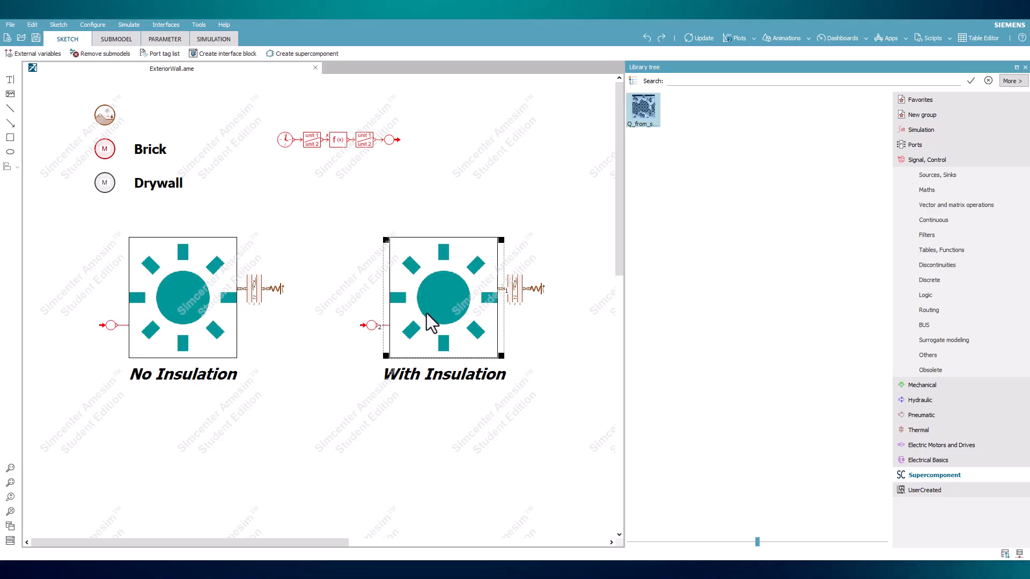
pyautogui.click(203, 313)
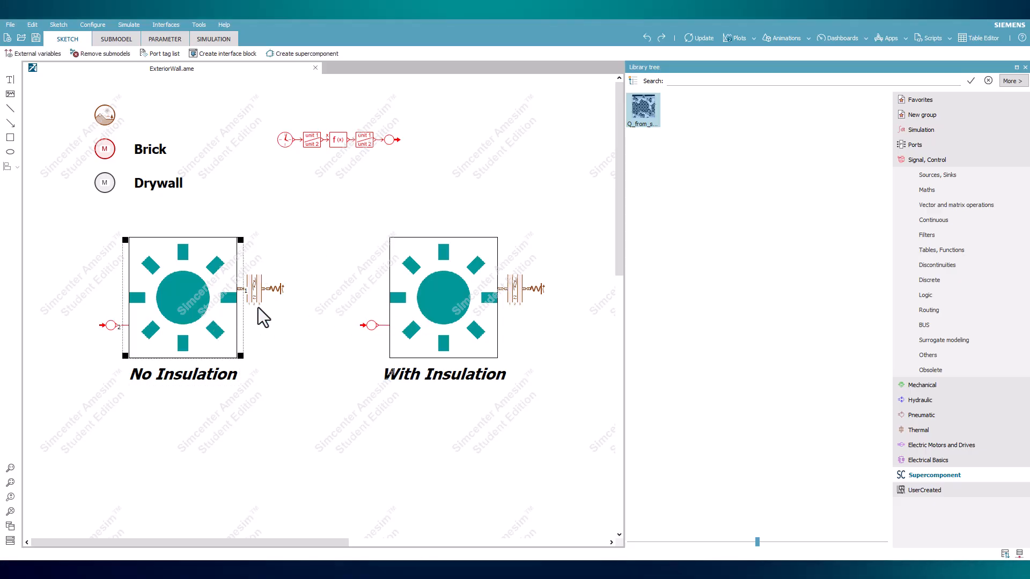
pyautogui.click(462, 307)
pyautogui.click(296, 312)
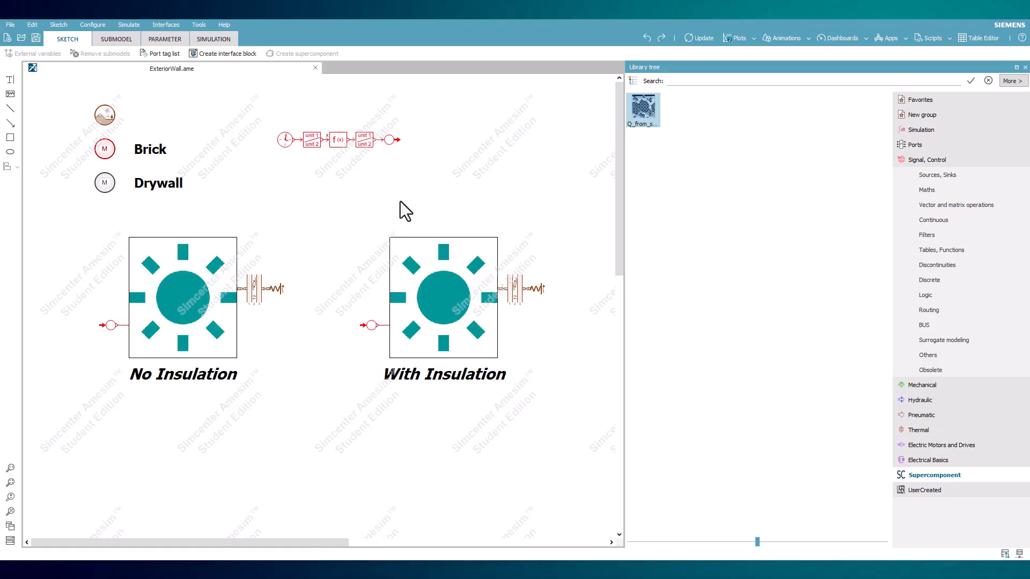
pyautogui.click(443, 301)
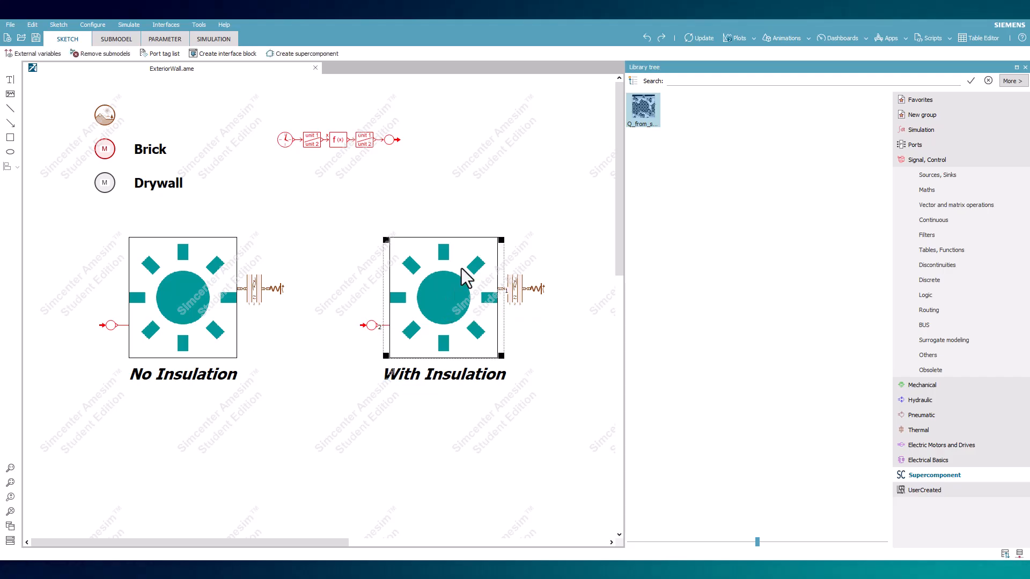
pyautogui.click(501, 179)
pyautogui.moveTo(642, 115); pyautogui.dragTo(433, 164)
pyautogui.press('Delete')
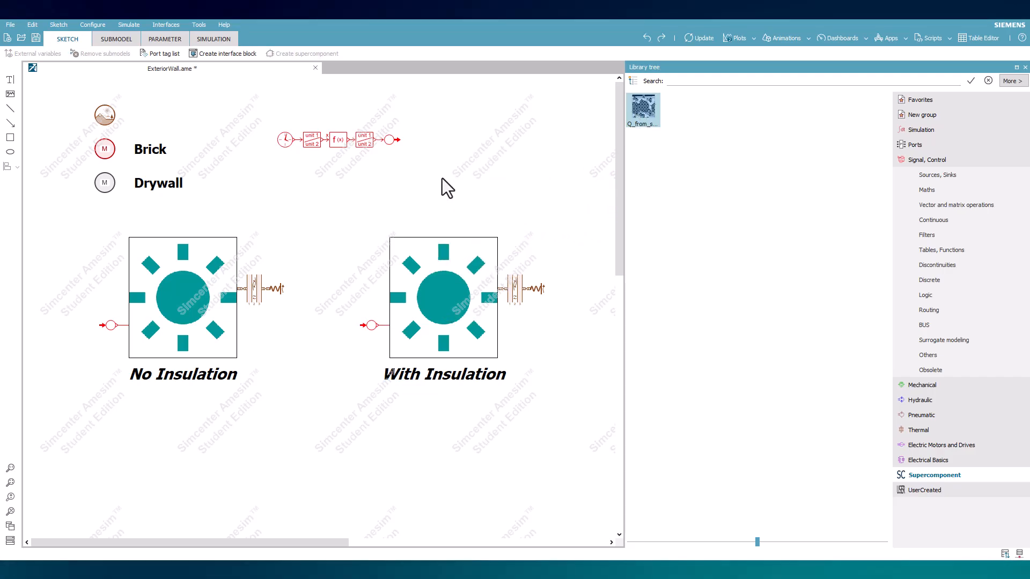
# - Open the No Insulation model's sun supercomponent, inspect its icon, ports and internal thermal circuit, and close it
pyautogui.rightClick(183, 295)
pyautogui.click(232, 28)
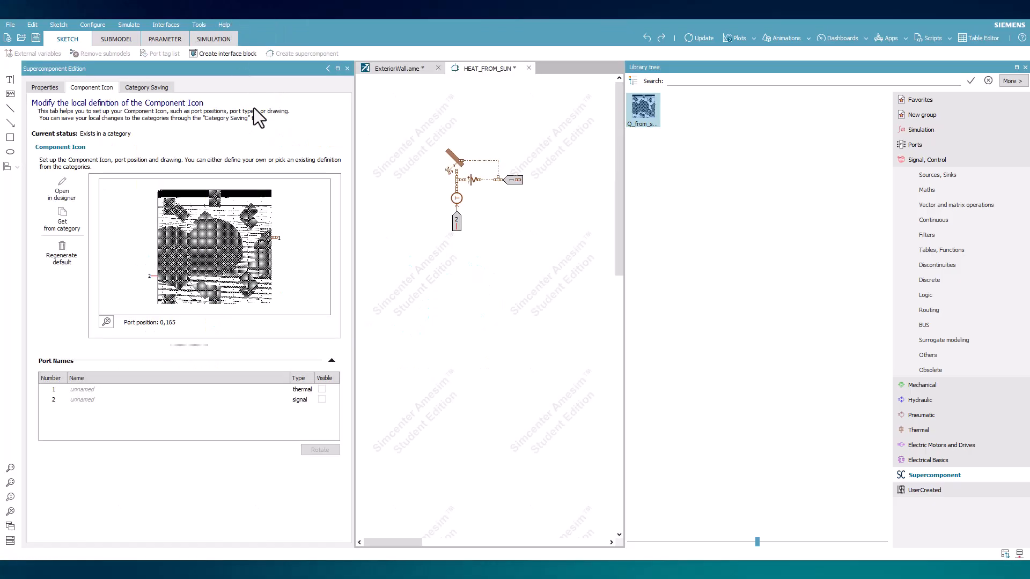
pyautogui.moveTo(421, 128); pyautogui.dragTo(544, 250)
pyautogui.click(544, 250)
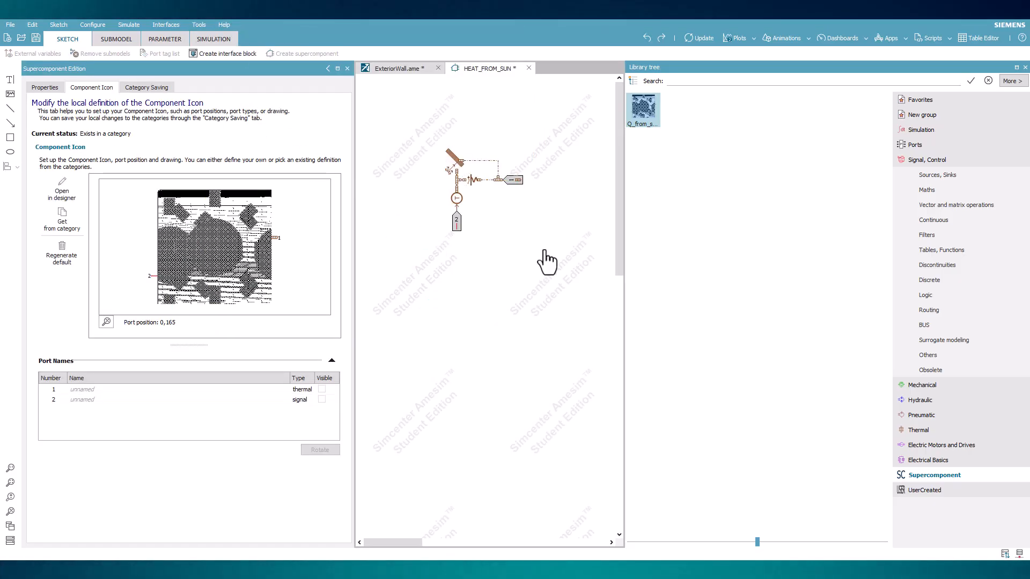
pyautogui.click(530, 67)
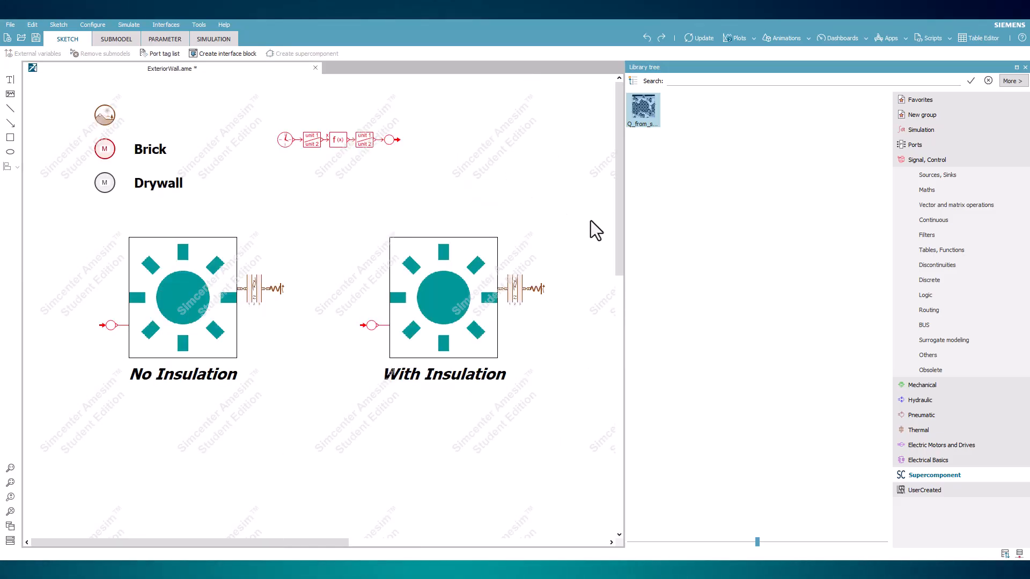
# - Add a thermal solid material component below the Drywall material and set its colour to magenta #ff00ff
pyautogui.click(919, 429)
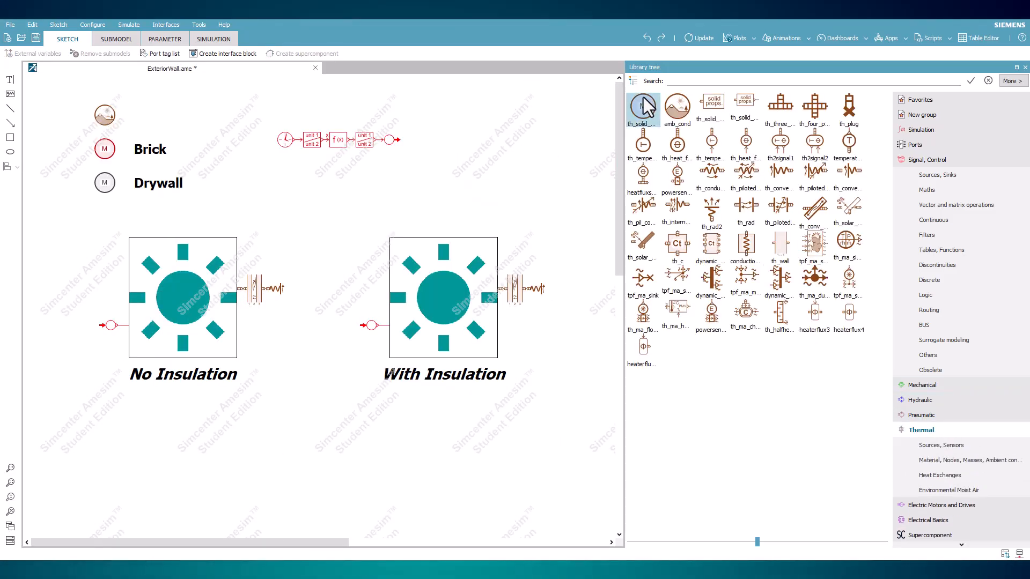
pyautogui.moveTo(642, 107); pyautogui.dragTo(105, 215)
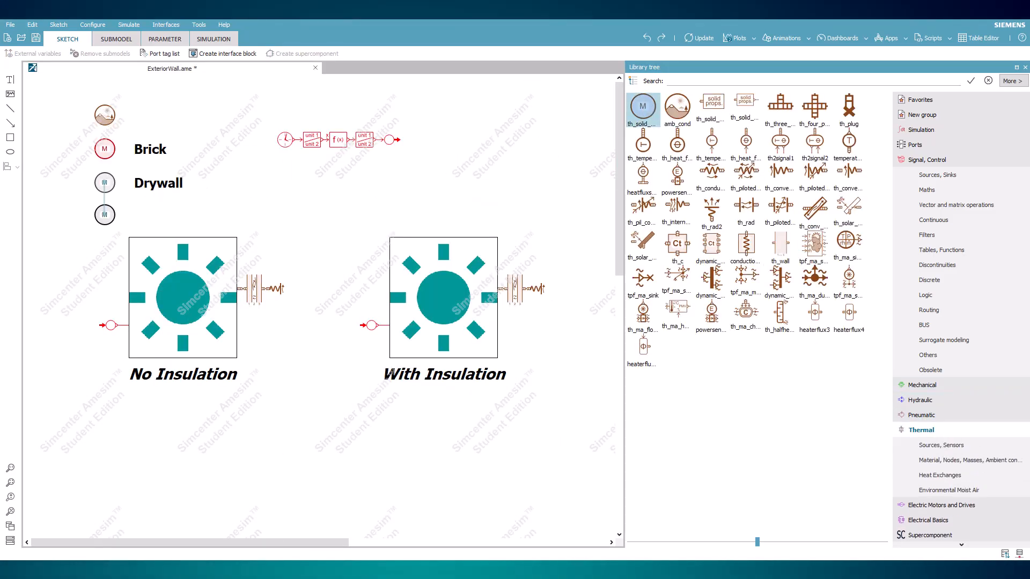
pyautogui.rightClick(105, 215)
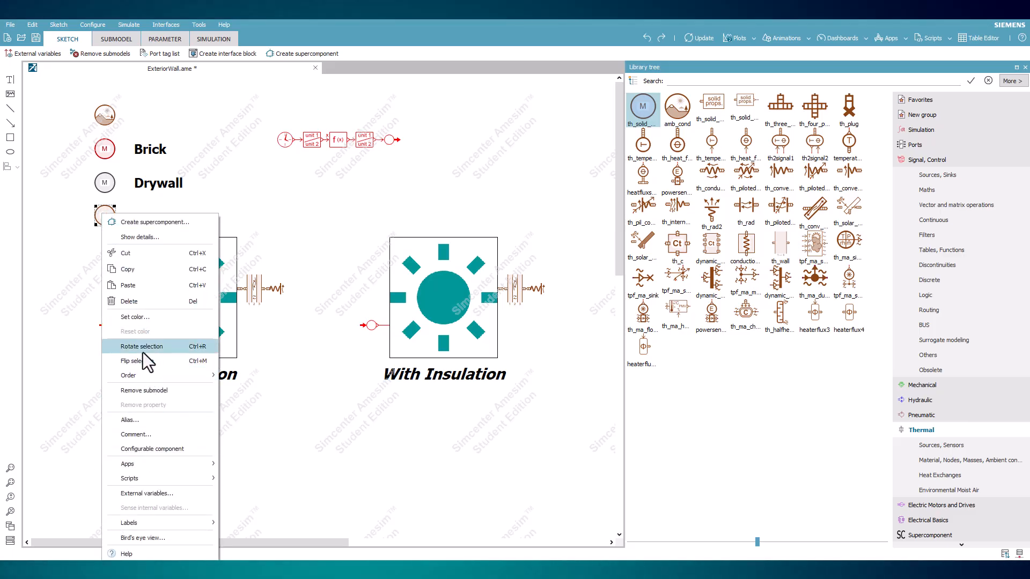
pyautogui.click(143, 317)
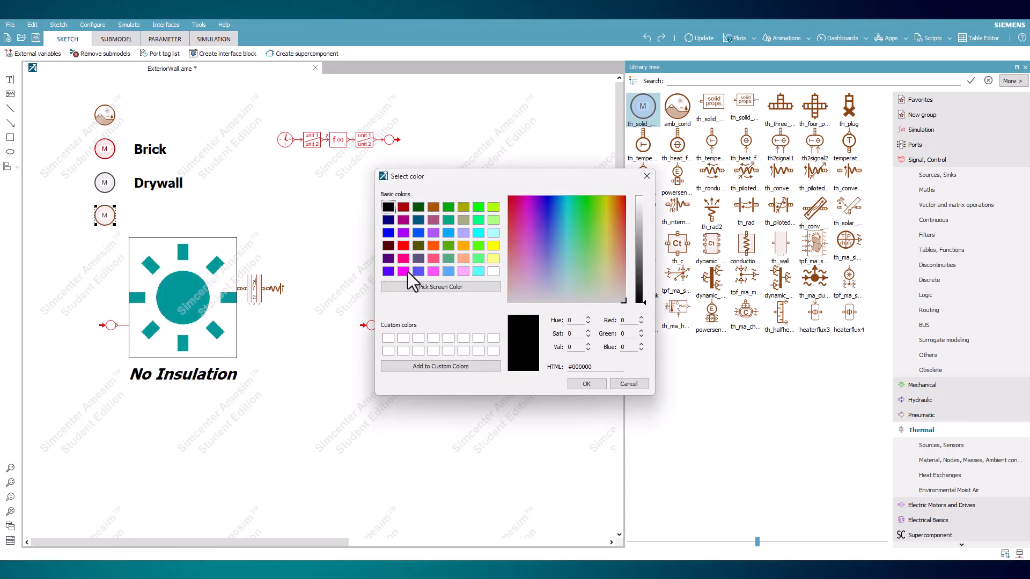
pyautogui.click(404, 259)
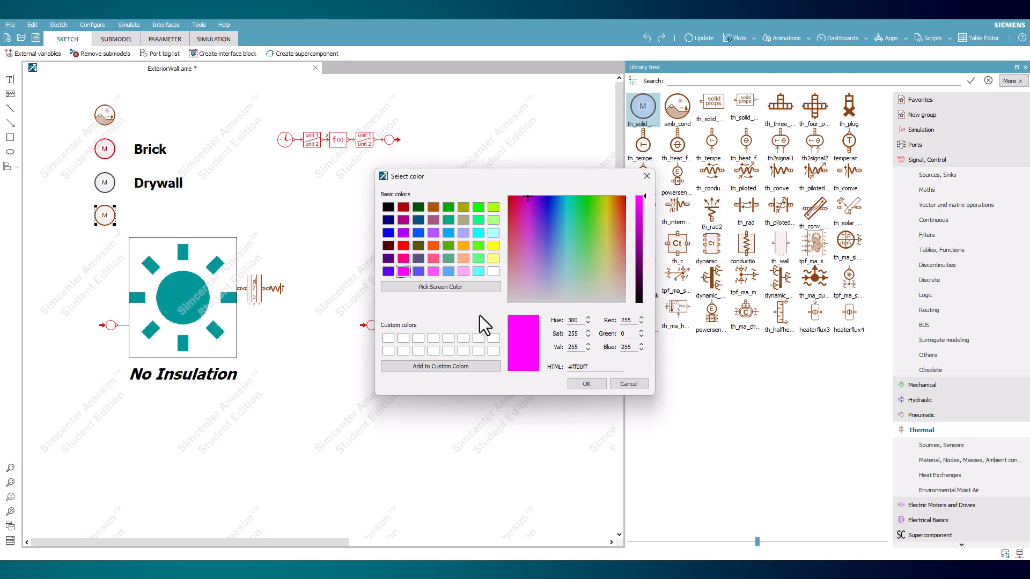
pyautogui.click(583, 384)
pyautogui.click(202, 371)
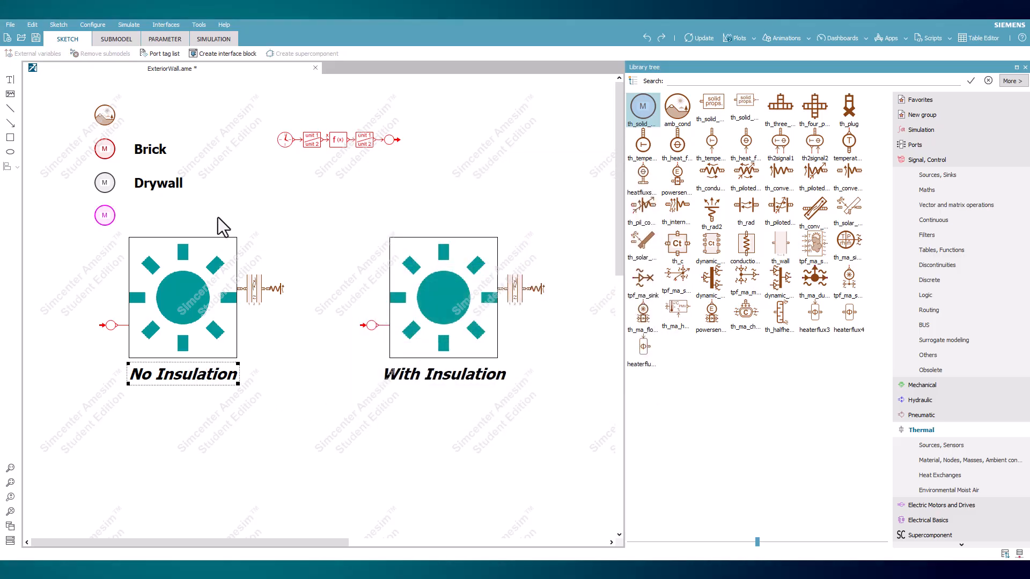
# - Duplicate the Drywall label beside the magenta material component and change the copy's text to Insulation
pyautogui.click(167, 180)
pyautogui.click(167, 179)
pyautogui.hotkey('ctrl', 'c')
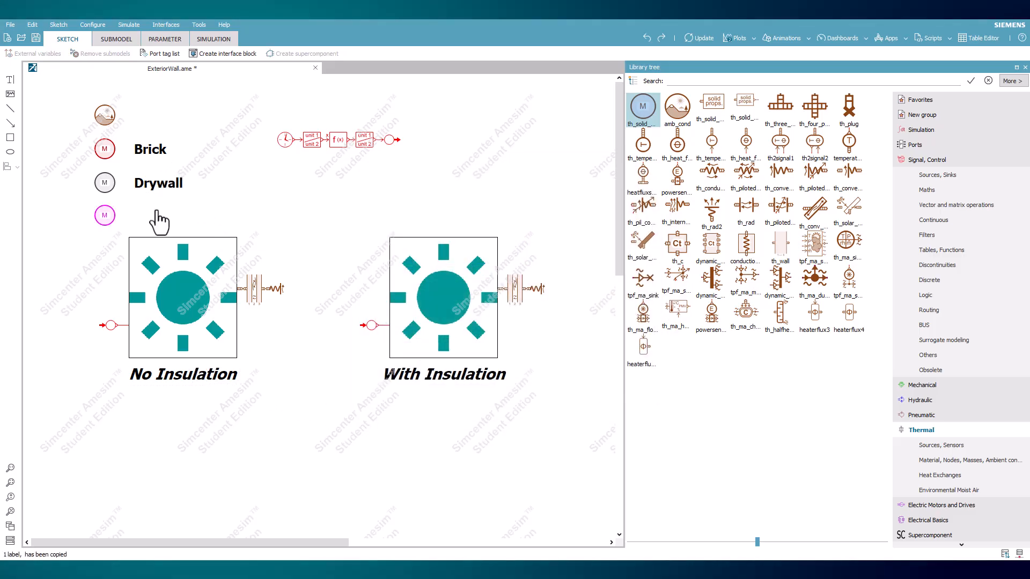
pyautogui.hotkey('ctrl', 'v')
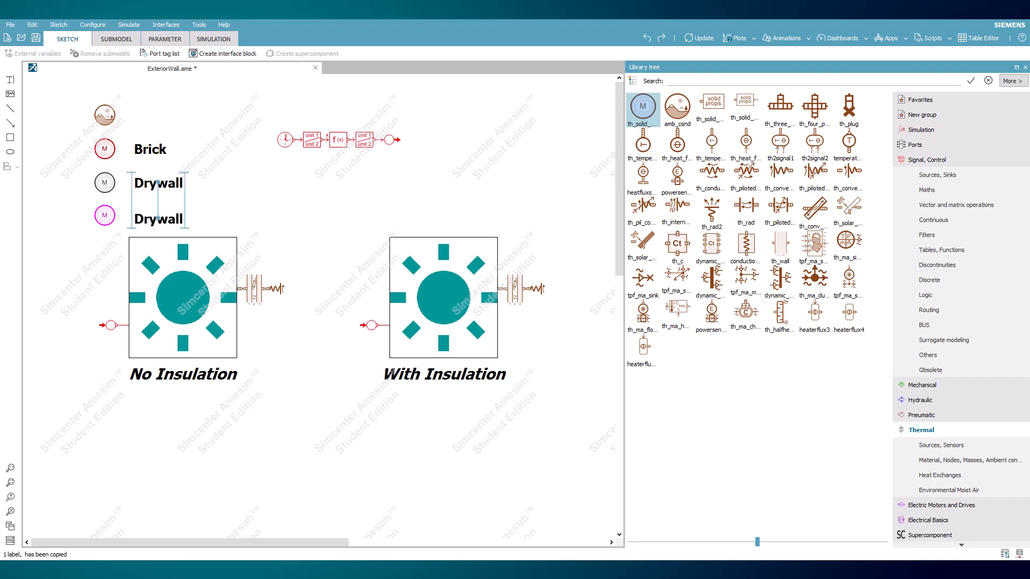
pyautogui.click(138, 218)
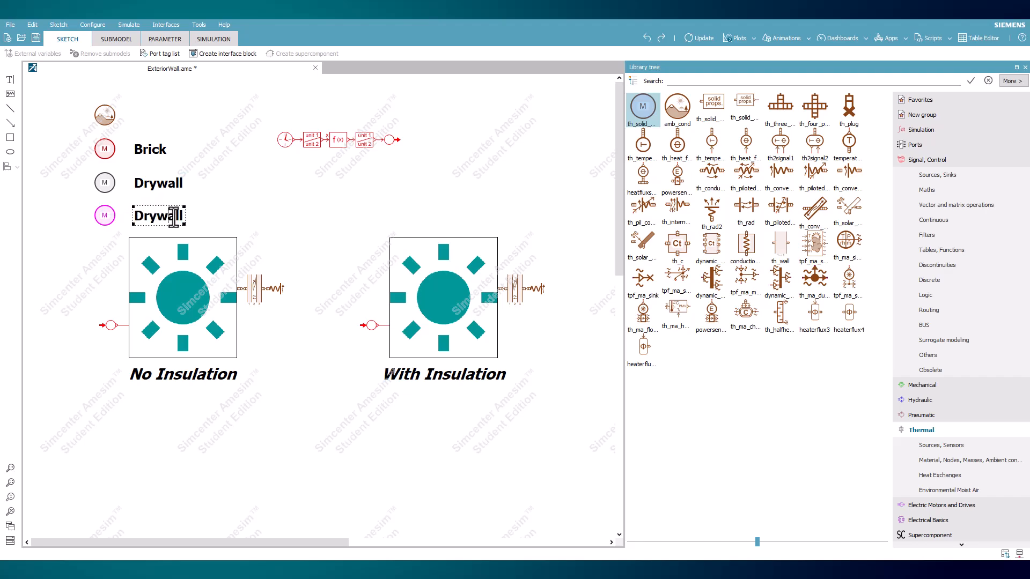
pyautogui.moveTo(184, 216); pyautogui.dragTo(135, 216)
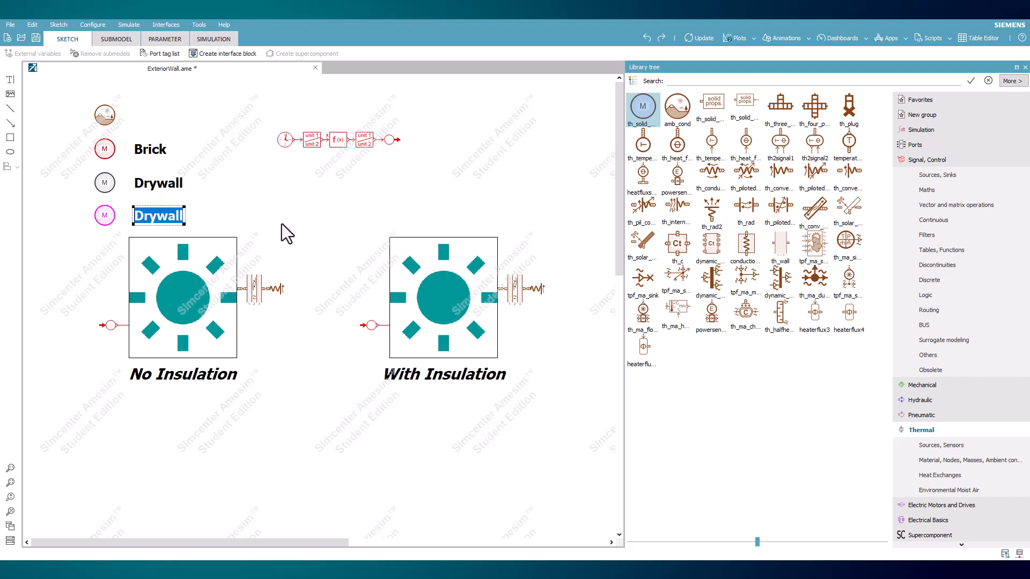
pyautogui.write('Insulation')
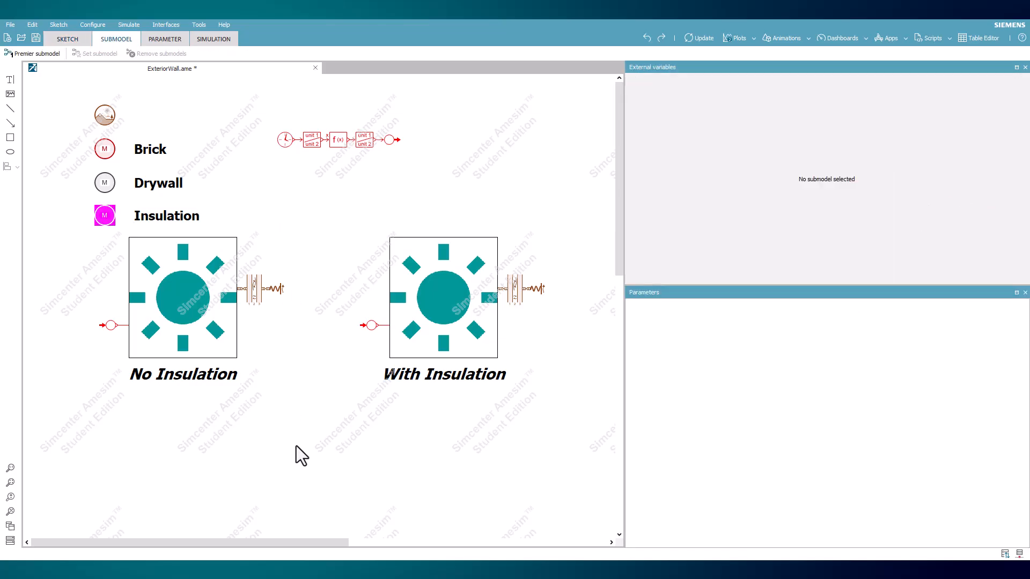
# - Assign the premier submodels and inspect the parameters of the signal transmitter and both receivers
pyautogui.click(43, 53)
pyautogui.click(391, 141)
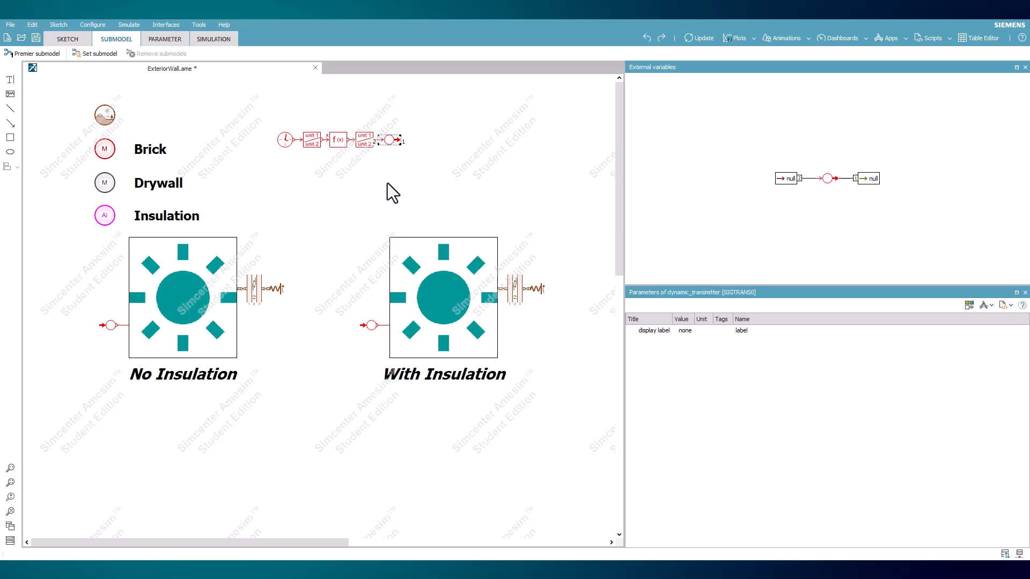
pyautogui.click(373, 326)
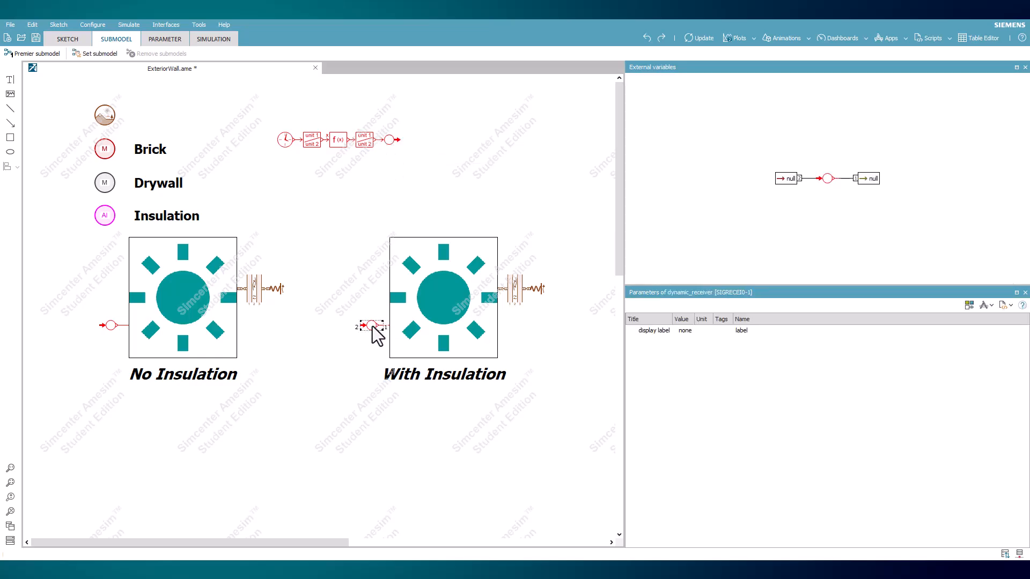
pyautogui.click(109, 326)
# - Open the port tag list from the signal transmitter and highlight its entries to locate the transmitter and both receivers in the sketch
pyautogui.click(390, 140)
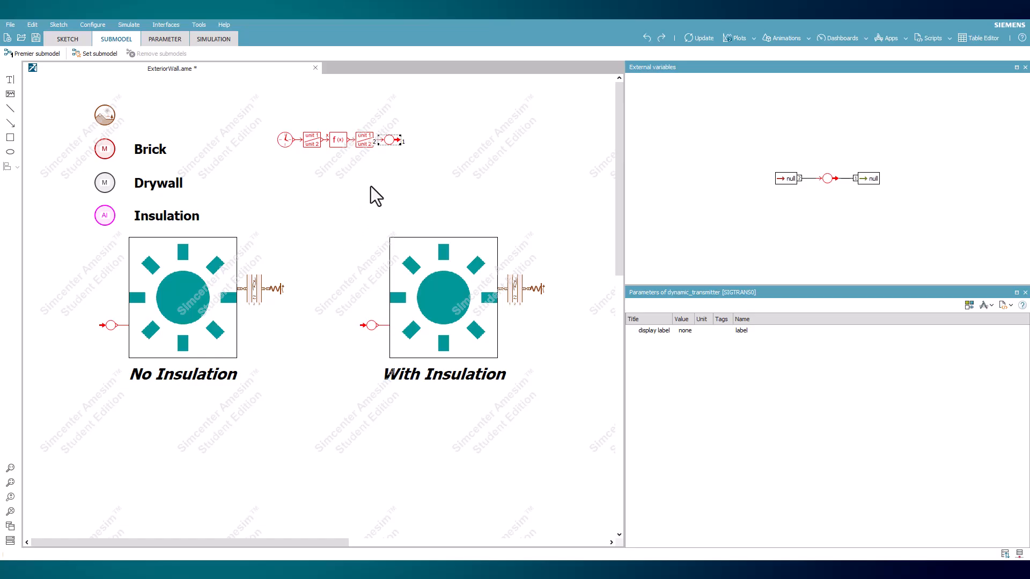
pyautogui.rightClick(390, 141)
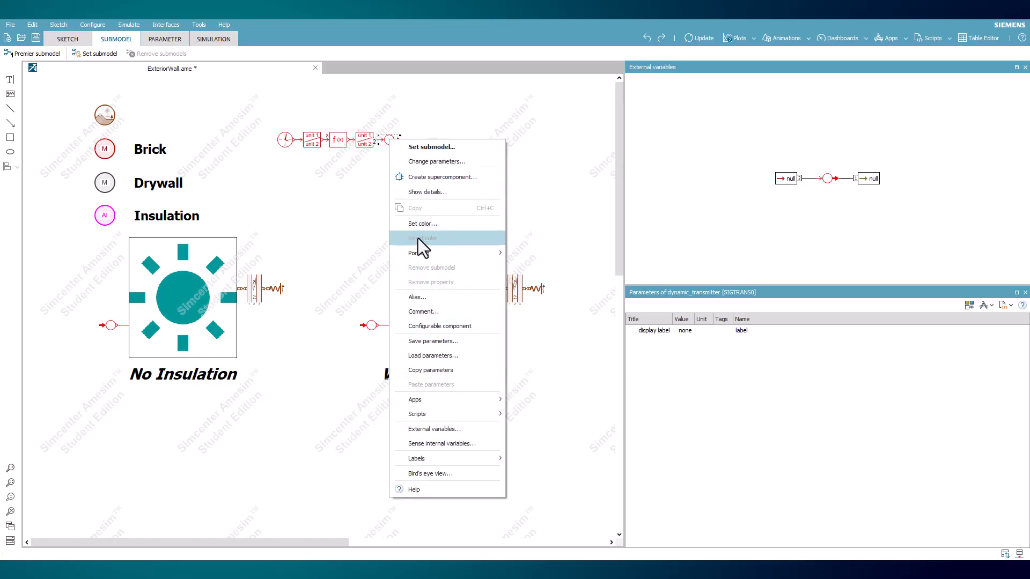
pyautogui.moveTo(452, 256)
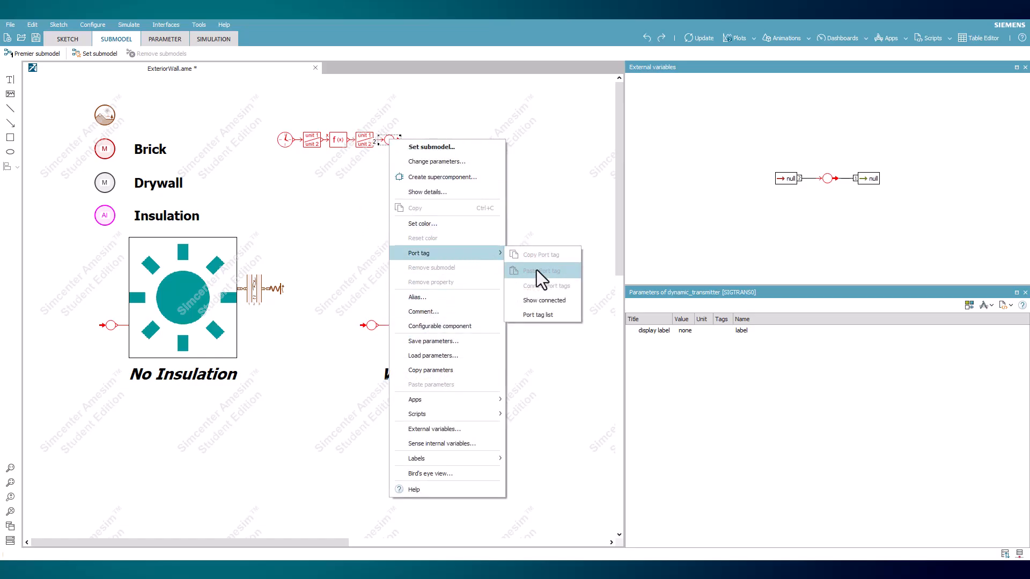
pyautogui.click(565, 315)
pyautogui.moveTo(654, 266); pyautogui.dragTo(497, 216)
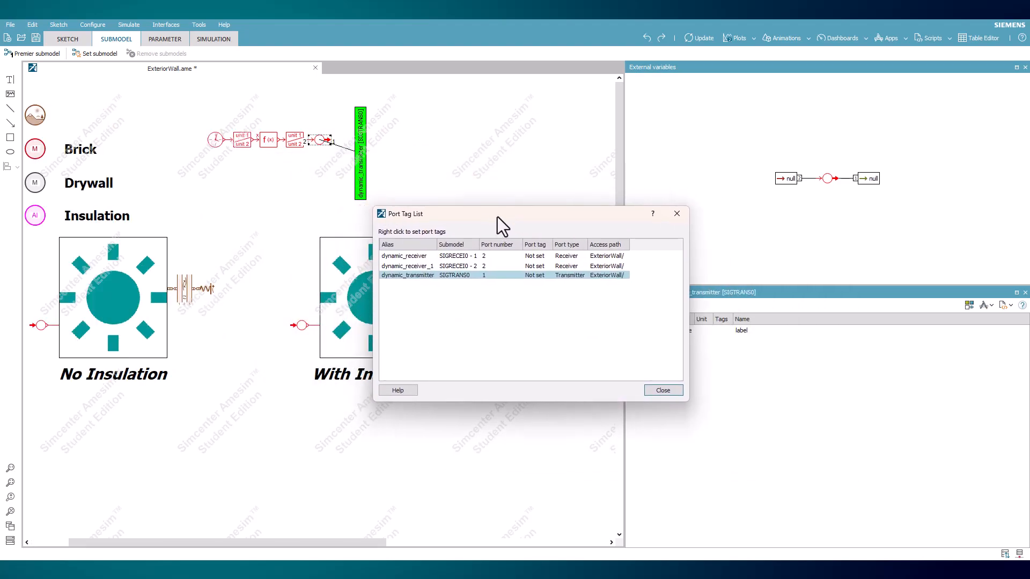
pyautogui.click(430, 266)
pyautogui.click(429, 258)
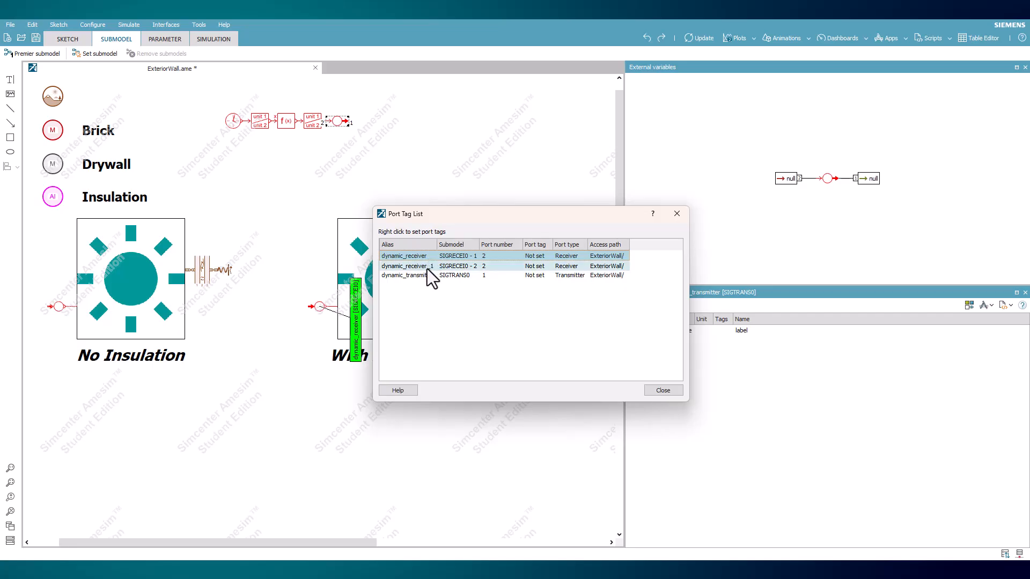
pyautogui.click(427, 274)
pyautogui.click(426, 265)
pyautogui.click(425, 256)
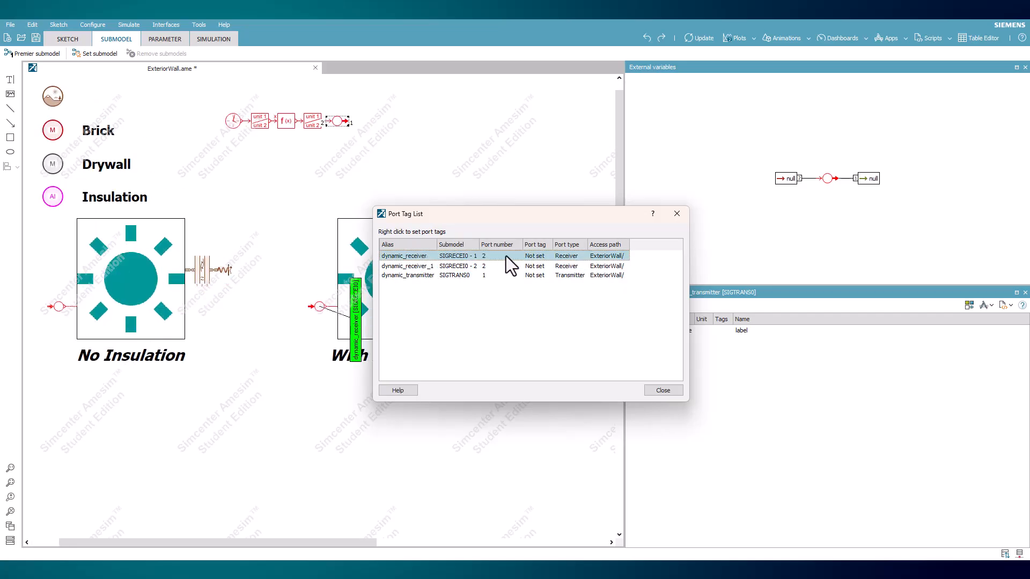
# - Set the port tag of both dynamic receivers and the dynamic transmitter to 1 and close the port tag list
pyautogui.click(538, 275)
pyautogui.click(539, 266)
pyautogui.click(537, 257)
pyautogui.doubleClick(538, 256)
pyautogui.moveTo(541, 256); pyautogui.dragTo(508, 256)
pyautogui.write('1')
pyautogui.press('Down')
pyautogui.write('1')
pyautogui.press('Down')
pyautogui.write('1')
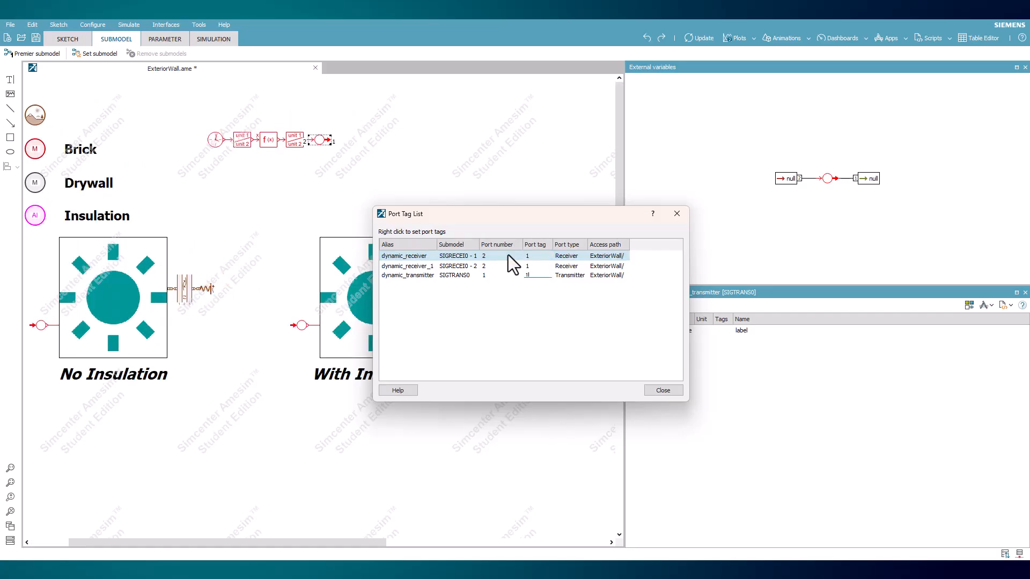
pyautogui.press('Return')
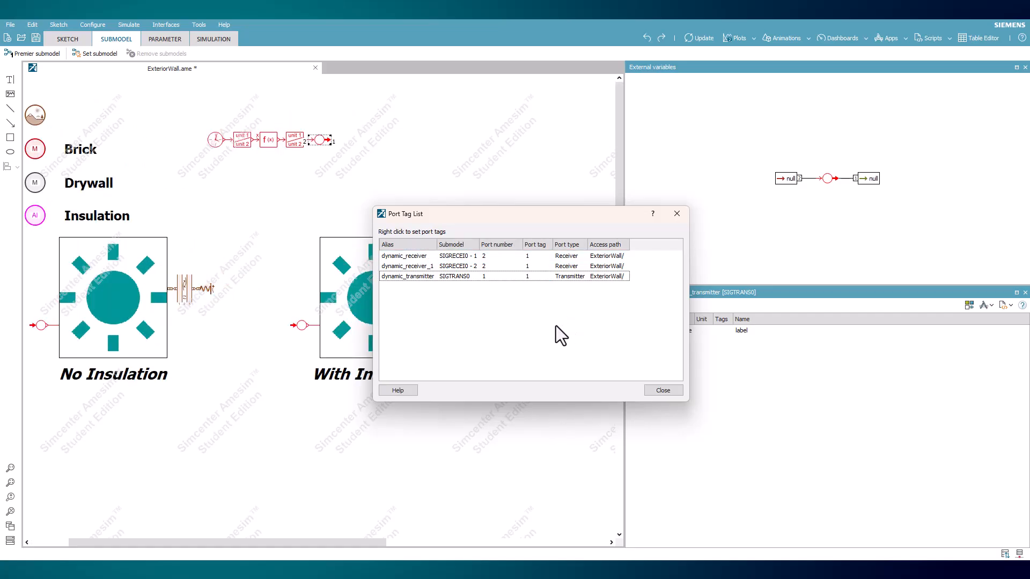
pyautogui.click(663, 390)
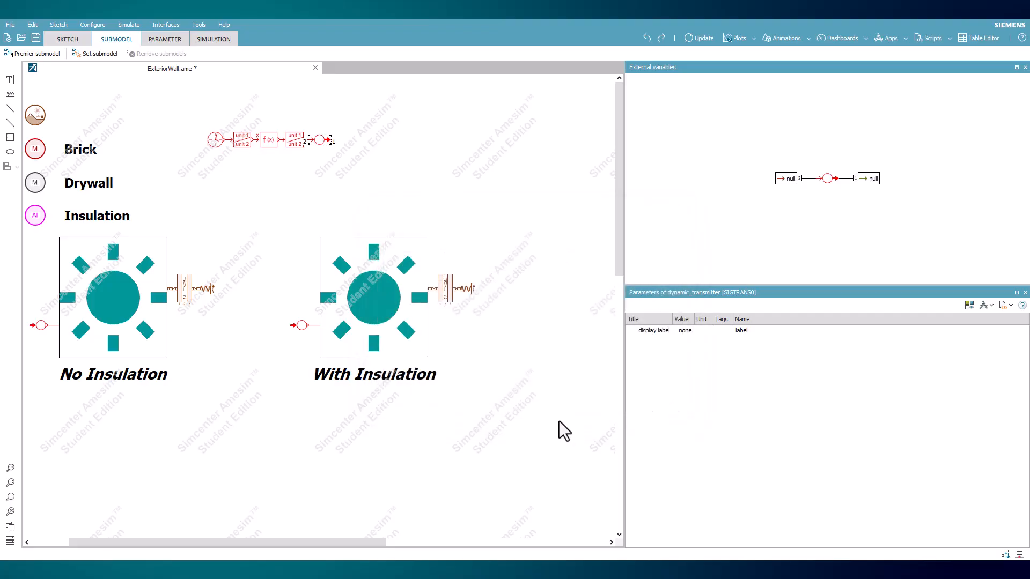
pyautogui.click(386, 423)
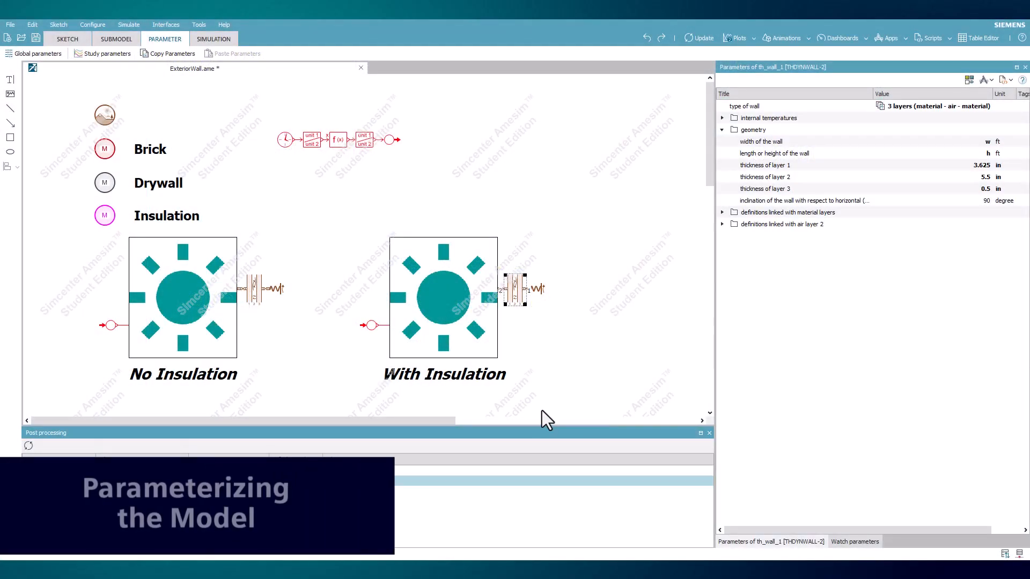
# - Set the Insulation material's thermal conductivity to 0.0417494 W/m/K, copied from the t_conductance post-processing value
pyautogui.click(369, 469)
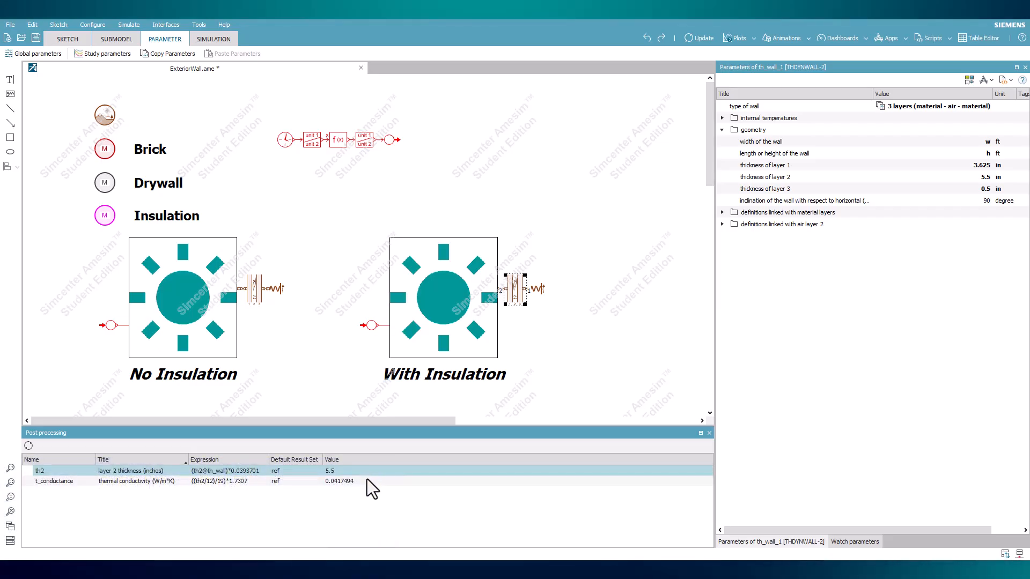
pyautogui.click(369, 483)
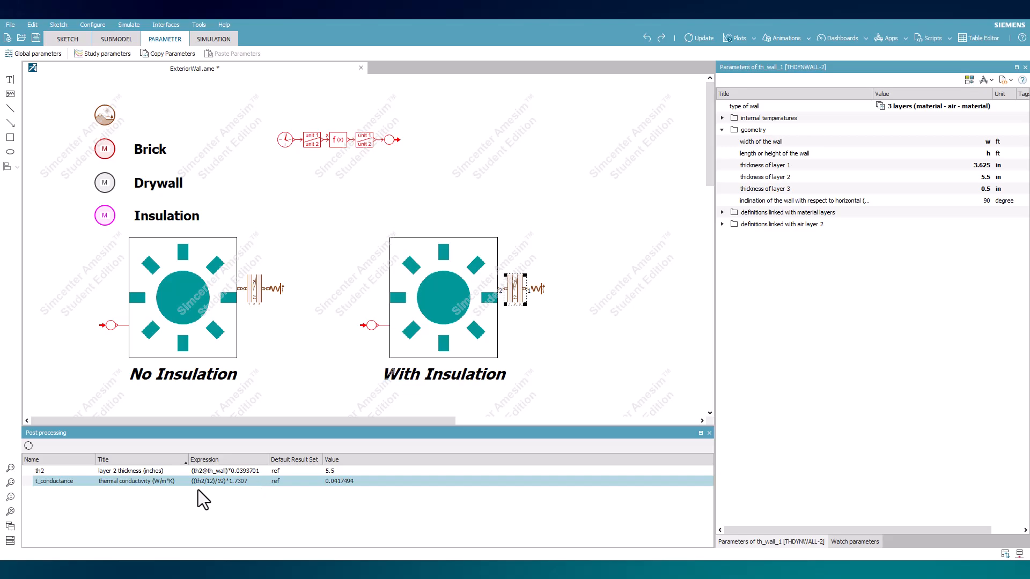
pyautogui.click(339, 495)
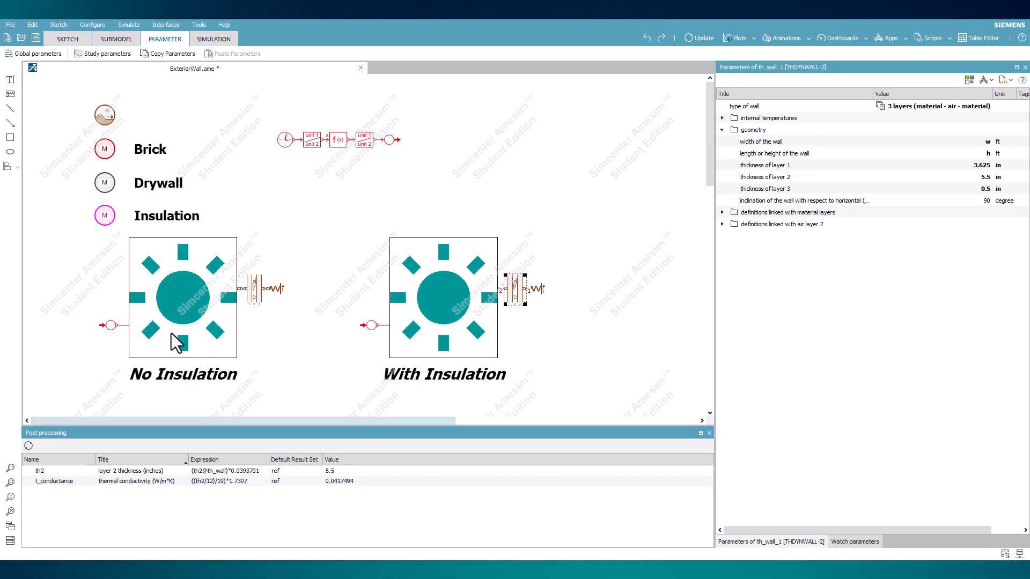
pyautogui.click(104, 217)
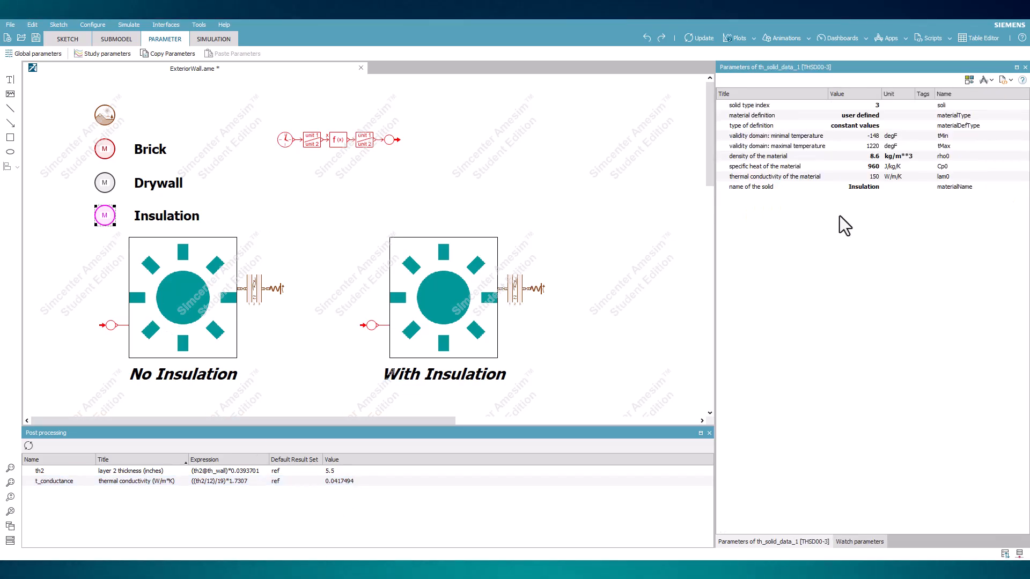
pyautogui.doubleClick(870, 176)
pyautogui.write('0.0417494')
pyautogui.press('Return')
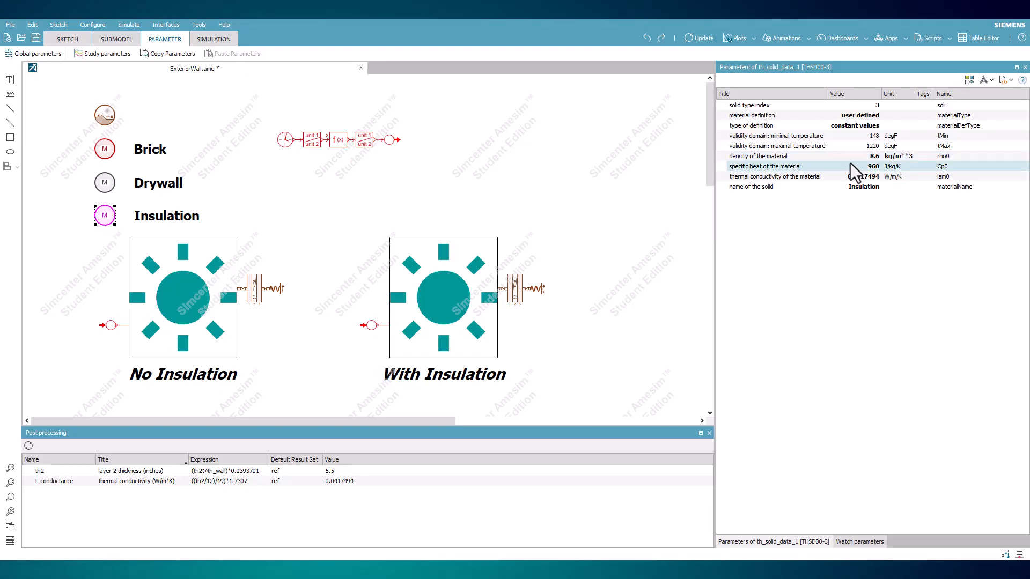
# - Change the With Insulation wall's type to 3 layers (material - material - material)
pyautogui.click(516, 292)
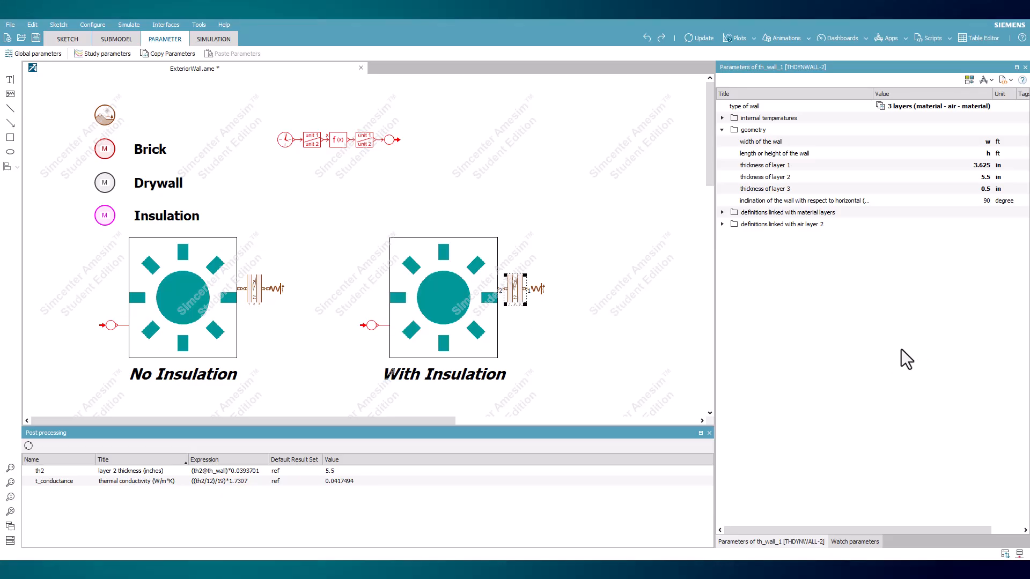
pyautogui.click(936, 110)
pyautogui.click(937, 111)
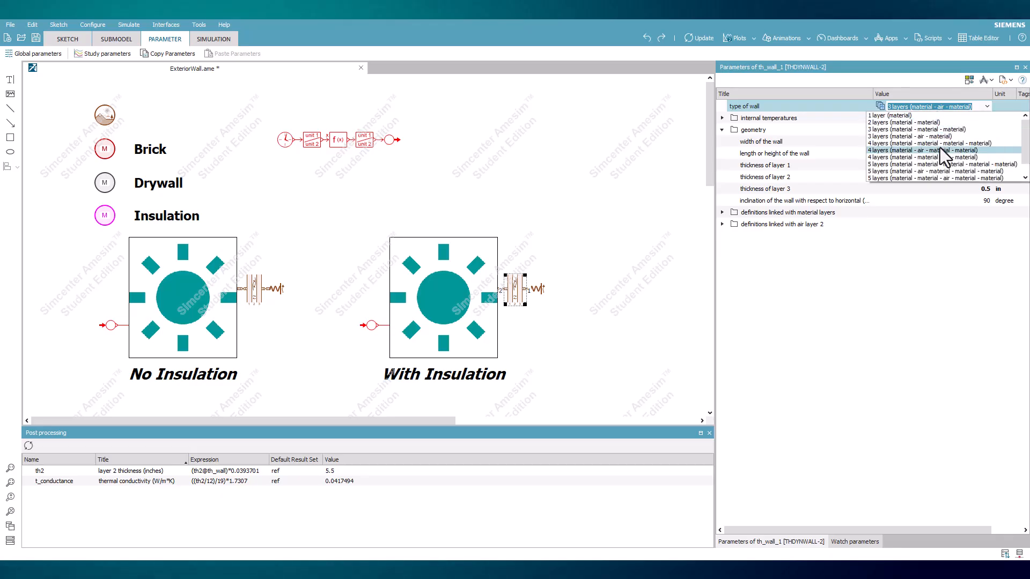
pyautogui.click(941, 130)
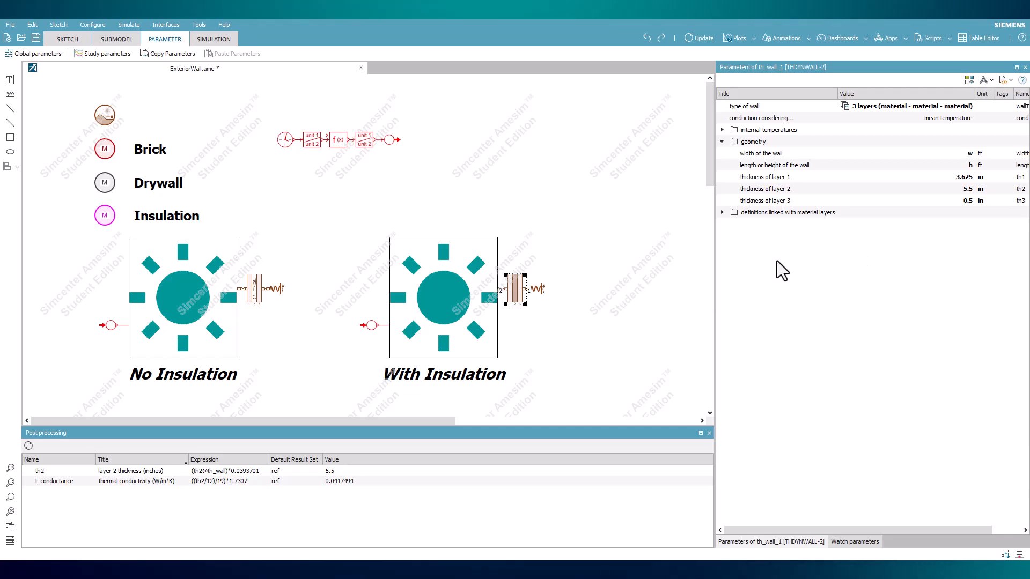
# - Set the solid type index for layer 2 of the With Insulation wall to 3 and check it against the Insulation material's index
pyautogui.click(720, 211)
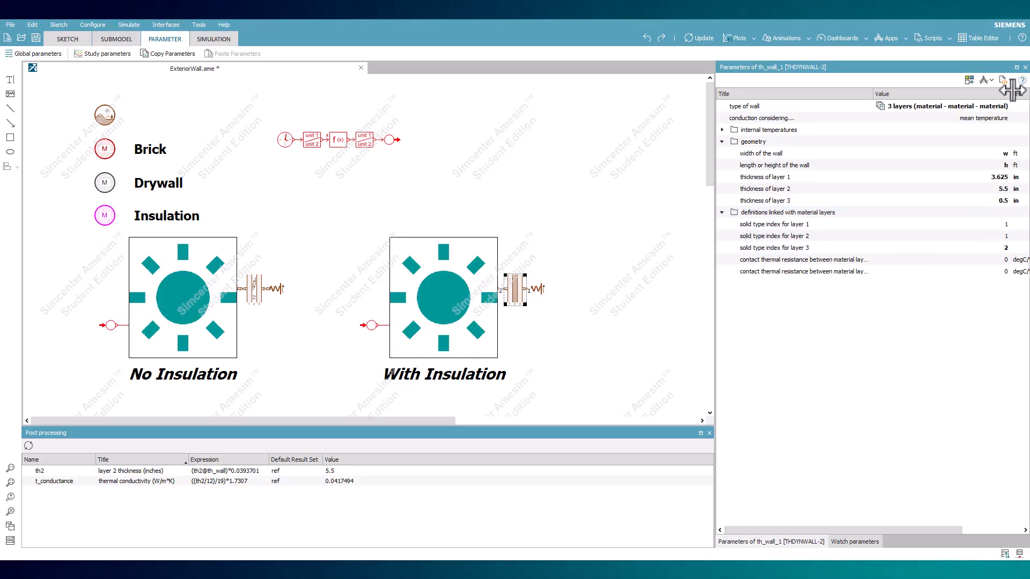
pyautogui.moveTo(1009, 93); pyautogui.dragTo(951, 93)
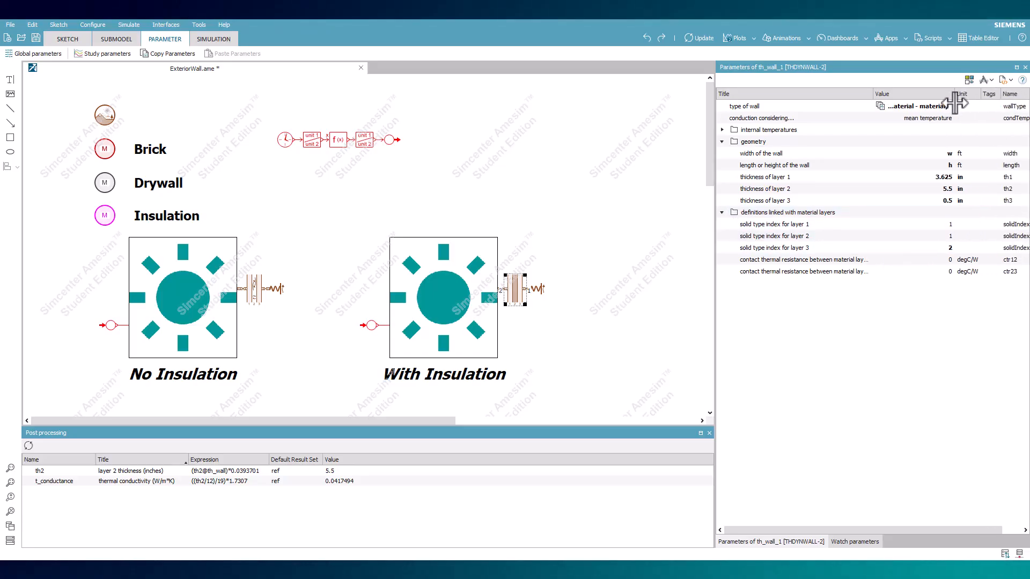
pyautogui.doubleClick(944, 237)
pyautogui.write('3')
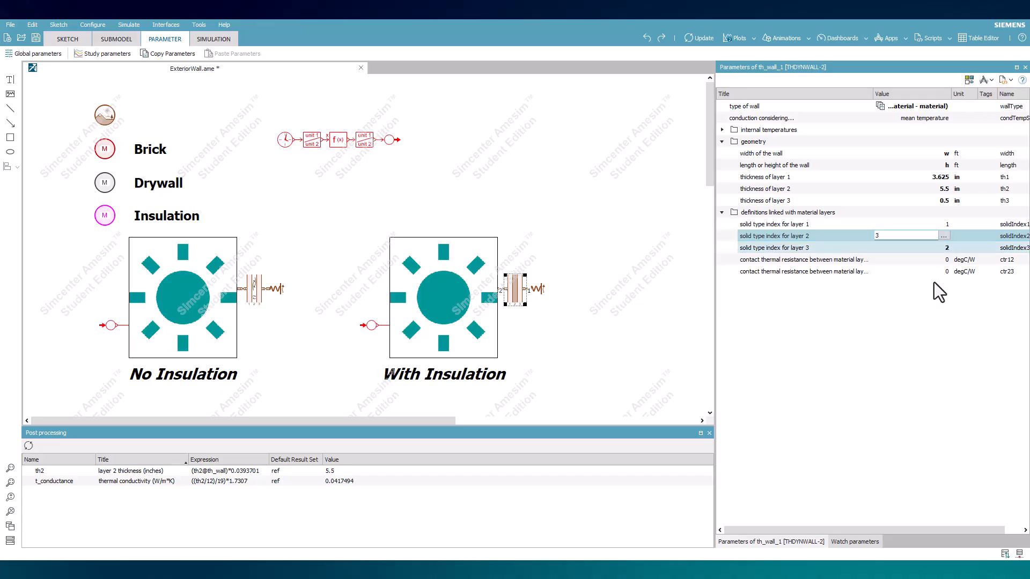
pyautogui.press('Return')
pyautogui.click(104, 215)
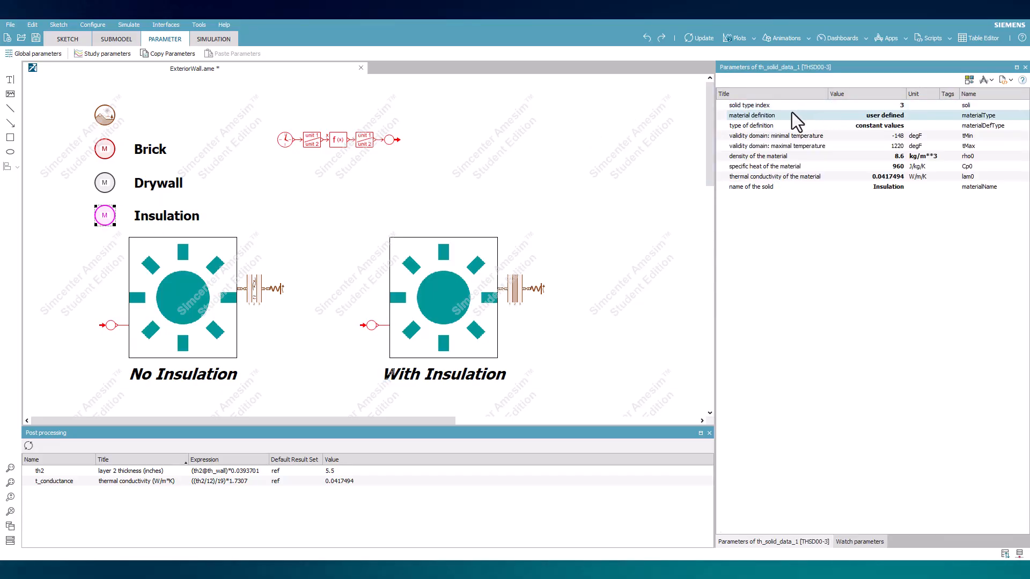
pyautogui.click(412, 171)
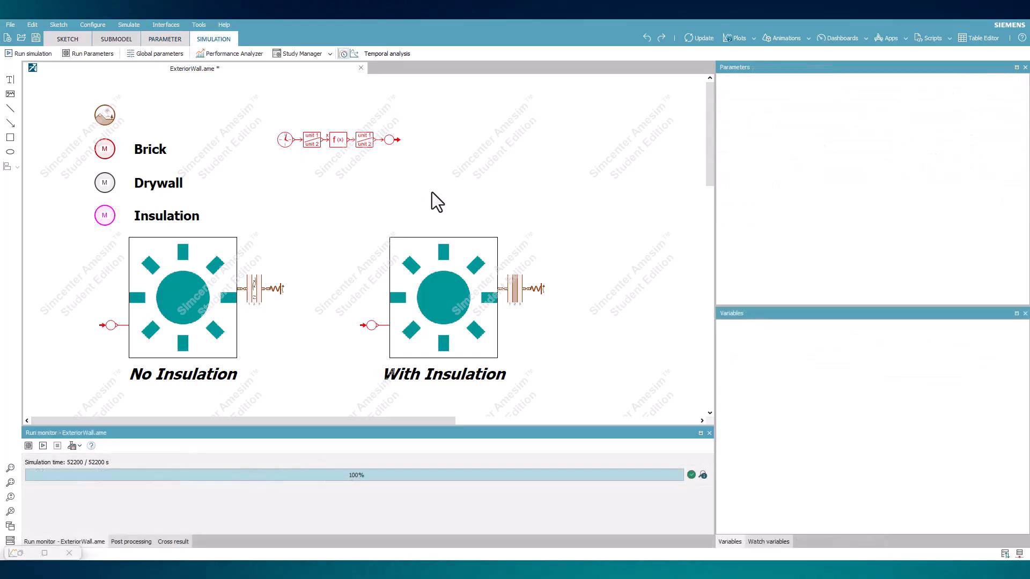